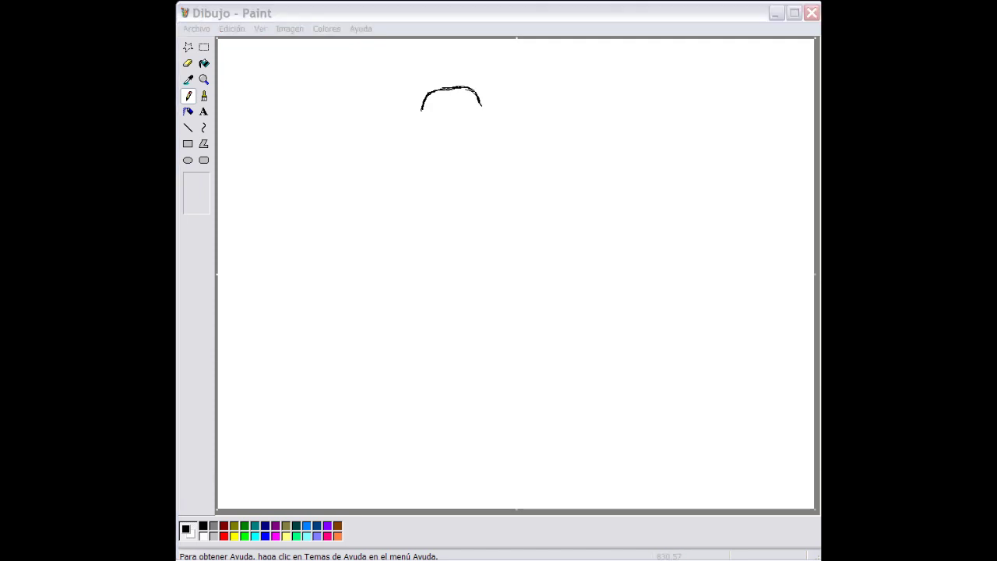
Draw the underside of the hair bun and the curve of the head descending from its right end.
mouse_move(421, 109)
left_mouse_down()
mouse_move(480, 103)
mouse_move(452, 113)
mouse_move(463, 114)
mouse_move(430, 109)
mouse_move(507, 116)
mouse_move(521, 142)
left_mouse_up()
key("ctrl+z")
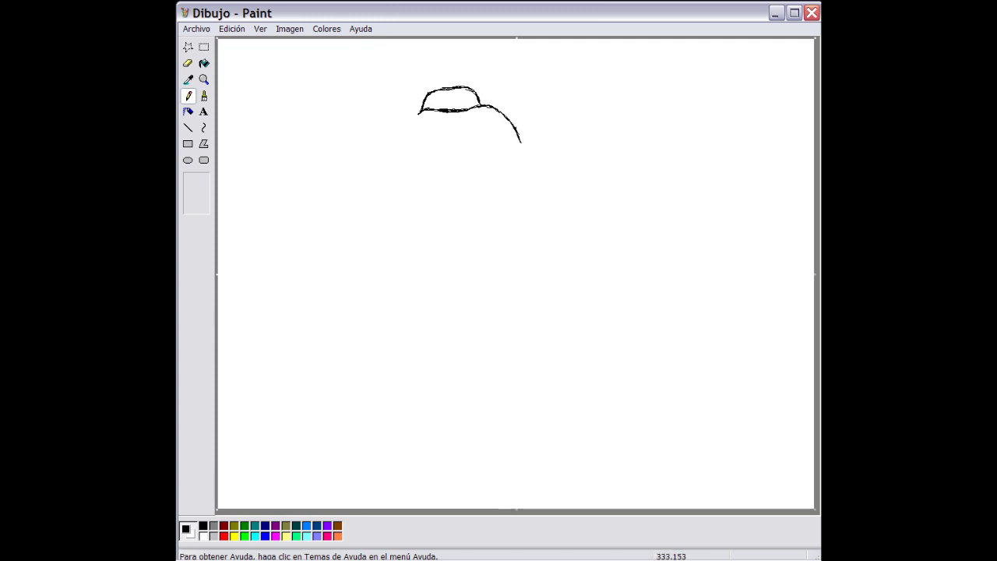
left_click(672, 327)
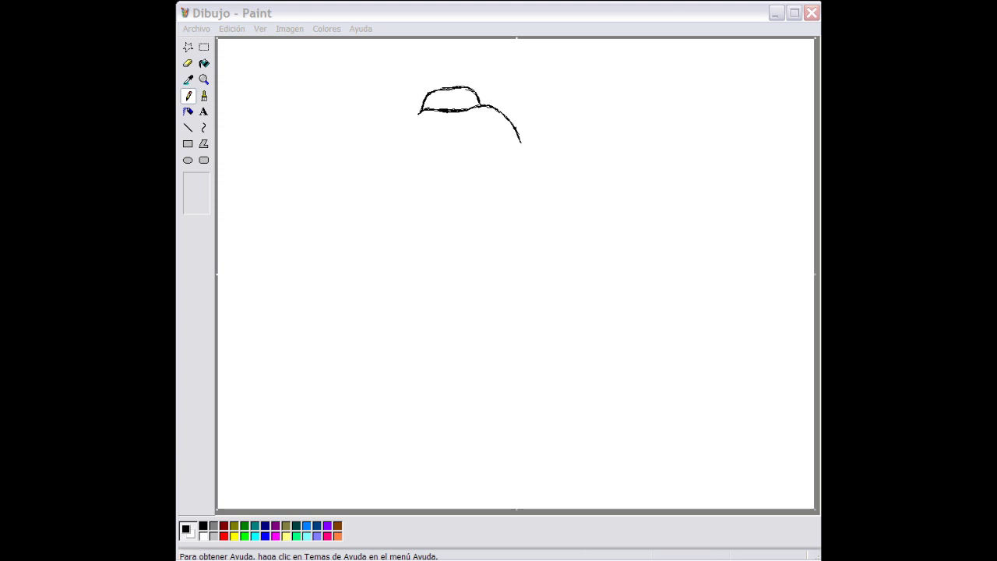
left_click(775, 12)
left_click(610, 327)
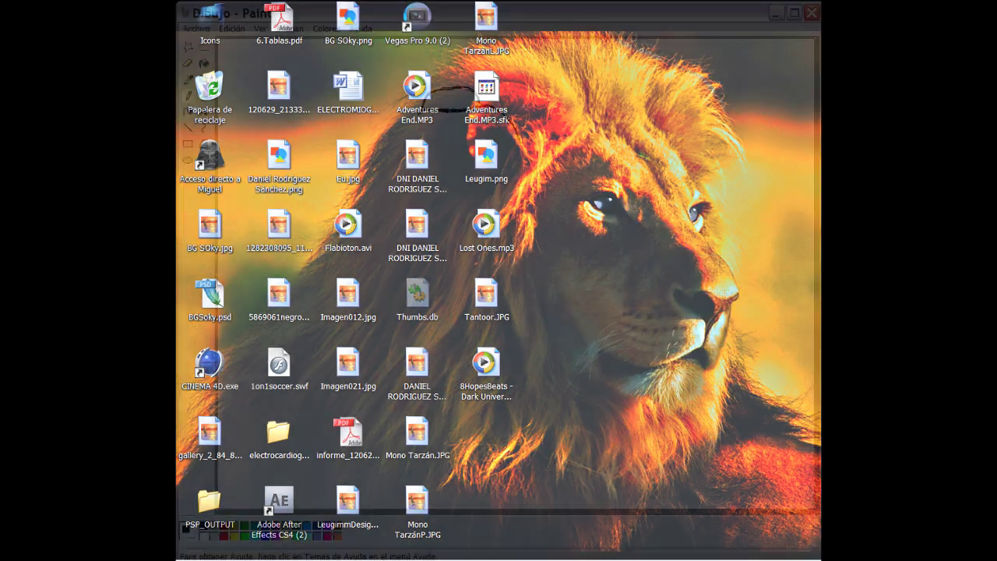
right_click(668, 559)
left_click(701, 537)
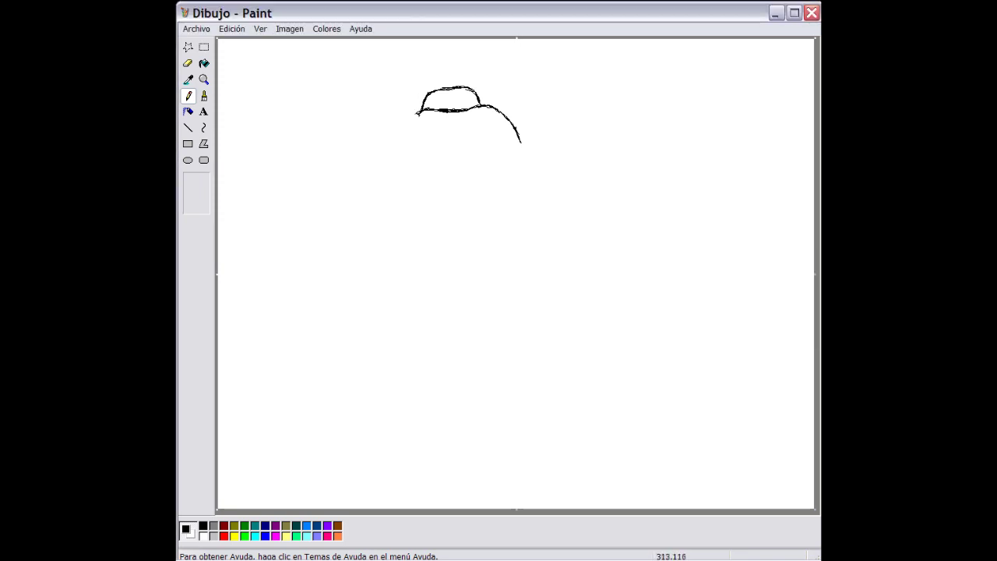
Extend the head outline from the bun's left end, thin the bun's thick lower line and trim the right curve's end with the Eraser.
left_click_drag(419, 111, 405, 123)
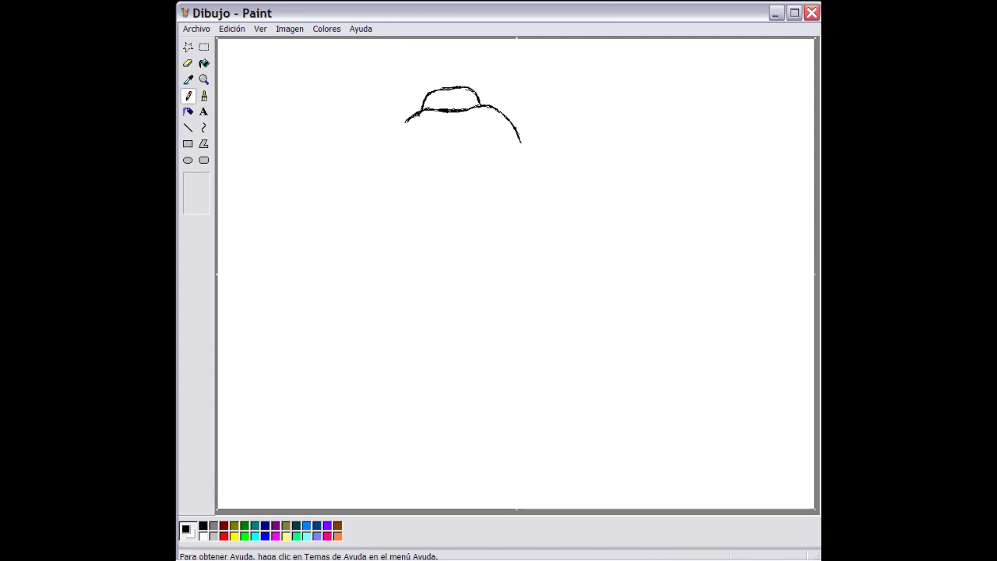
left_click(187, 63)
left_click_drag(521, 142, 519, 136)
mouse_move(454, 117)
left_mouse_down()
mouse_move(441, 115)
mouse_move(462, 106)
left_mouse_up()
left_click(188, 95)
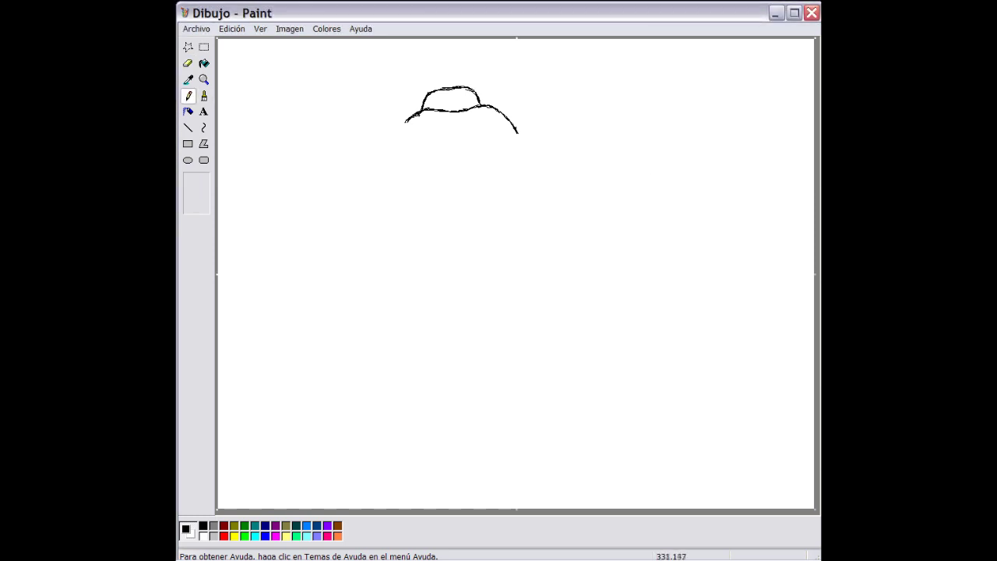
Draw the hair outline down both sides of the head, adding the ear and a pointed side strand on the right.
left_click_drag(391, 146, 418, 113)
mouse_move(520, 138)
left_mouse_down()
mouse_move(502, 162)
mouse_move(500, 153)
mouse_move(506, 181)
mouse_move(492, 210)
mouse_move(497, 165)
mouse_move(484, 145)
mouse_move(517, 163)
mouse_move(505, 185)
left_mouse_up()
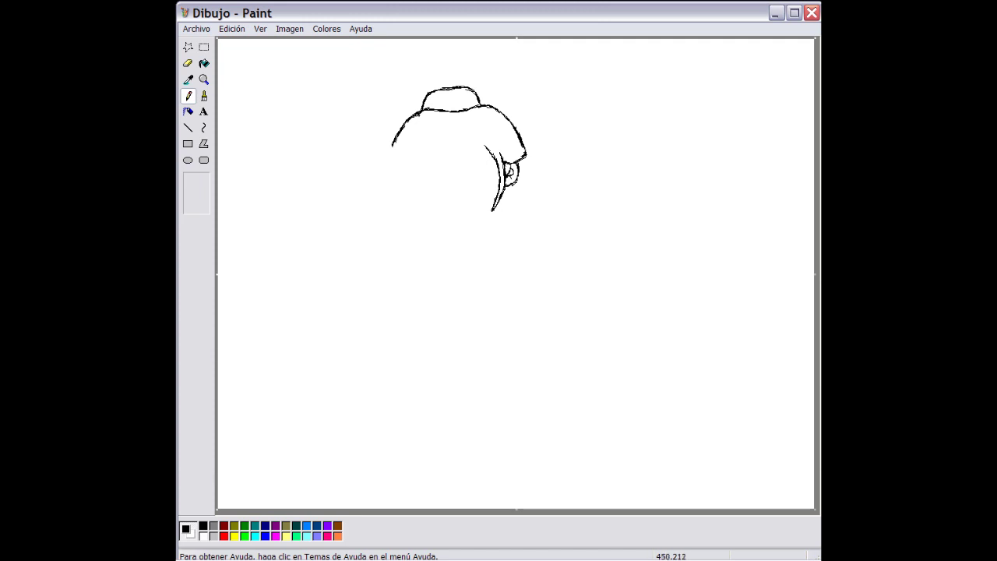
mouse_move(520, 179)
left_mouse_down()
mouse_move(526, 159)
mouse_move(507, 209)
left_mouse_up()
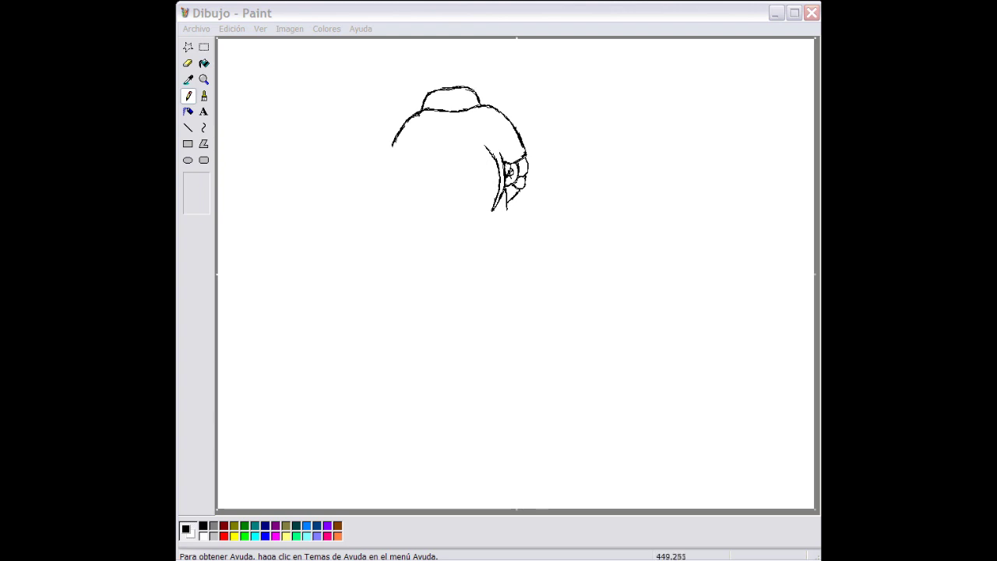
Draw the jaw from the ear around the chin and up the left cheek, correcting the chin with undo and the Eraser.
mouse_move(507, 207)
left_mouse_down()
mouse_move(486, 249)
mouse_move(472, 251)
mouse_move(436, 198)
left_mouse_up()
key("ctrl+z")
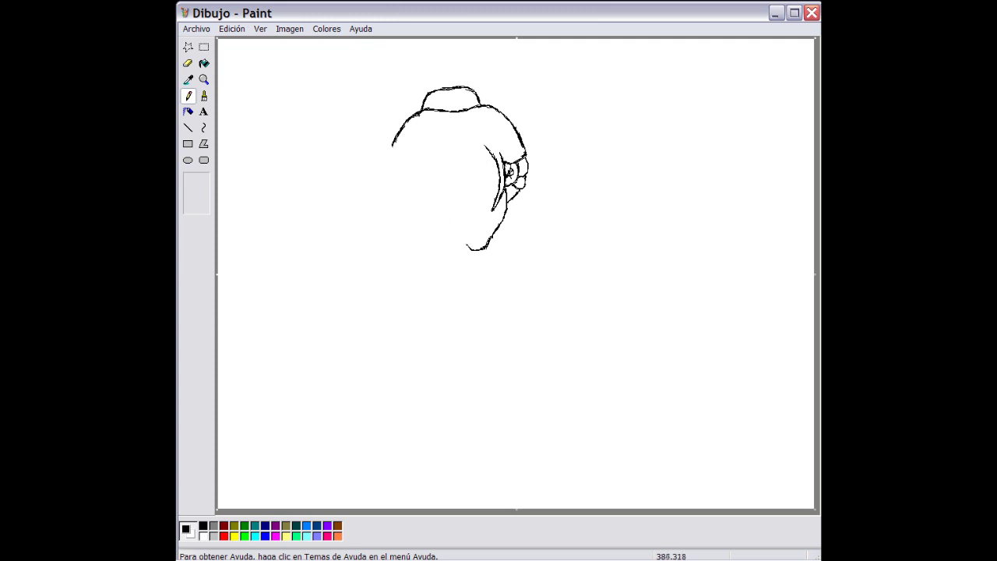
mouse_move(470, 249)
left_mouse_down()
mouse_move(437, 218)
mouse_move(425, 180)
mouse_move(458, 240)
mouse_move(424, 179)
left_mouse_up()
key("ctrl+z")
left_click(188, 64)
mouse_move(476, 248)
left_mouse_down()
mouse_move(495, 231)
mouse_move(467, 250)
mouse_move(440, 224)
mouse_move(451, 236)
mouse_move(426, 184)
mouse_move(444, 229)
left_mouse_up()
left_click(188, 96)
left_click(188, 95)
key("ctrl+z")
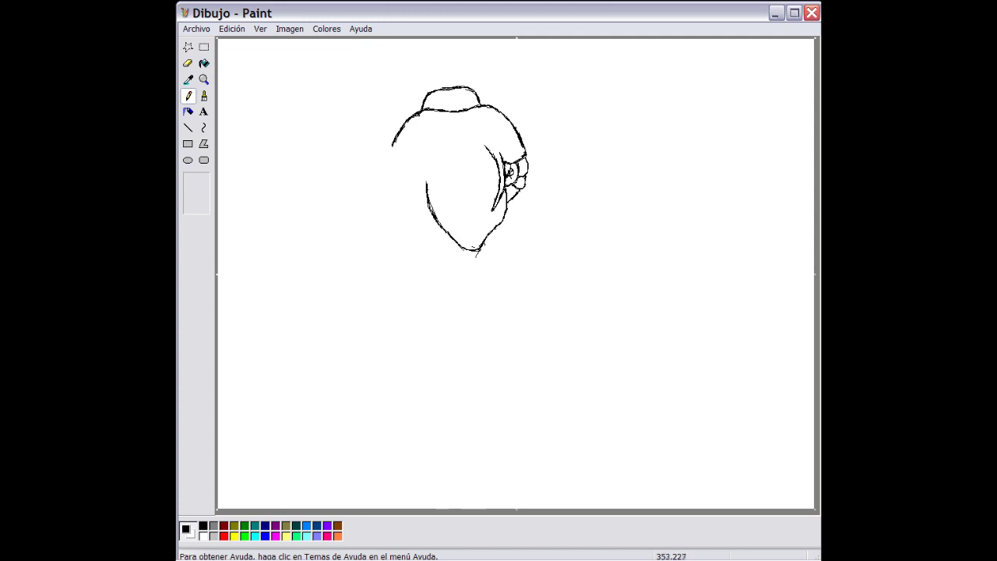
Draw the pointed bangs across the forehead and the long loose hair strands down the left side of the face.
mouse_move(423, 173)
left_mouse_down()
mouse_move(434, 147)
mouse_move(450, 140)
mouse_move(446, 165)
mouse_move(449, 155)
mouse_move(460, 199)
mouse_move(469, 141)
mouse_move(476, 167)
mouse_move(481, 141)
mouse_move(492, 159)
left_mouse_up()
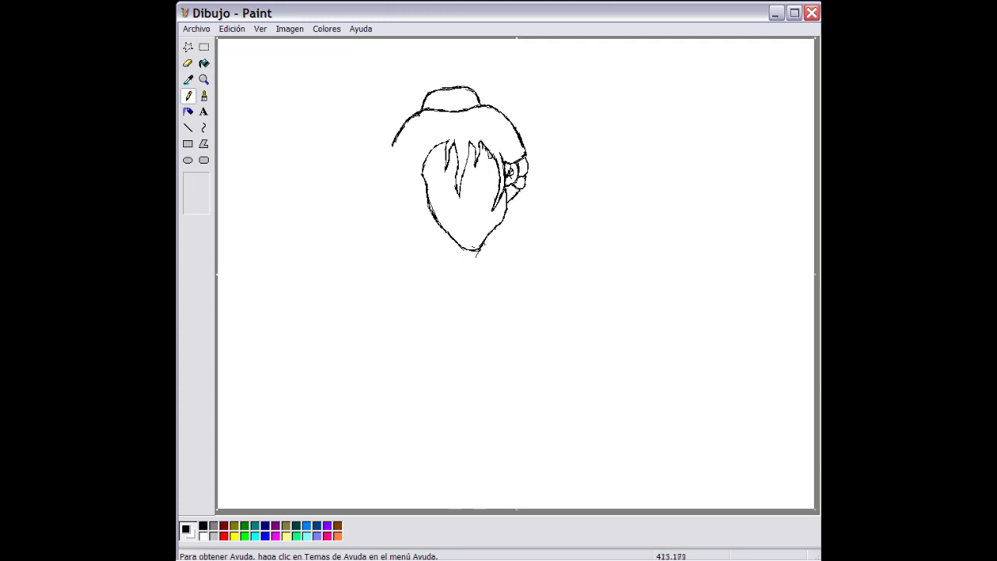
mouse_move(421, 177)
left_mouse_down()
mouse_move(424, 228)
mouse_move(420, 144)
mouse_move(415, 255)
mouse_move(407, 177)
left_mouse_up()
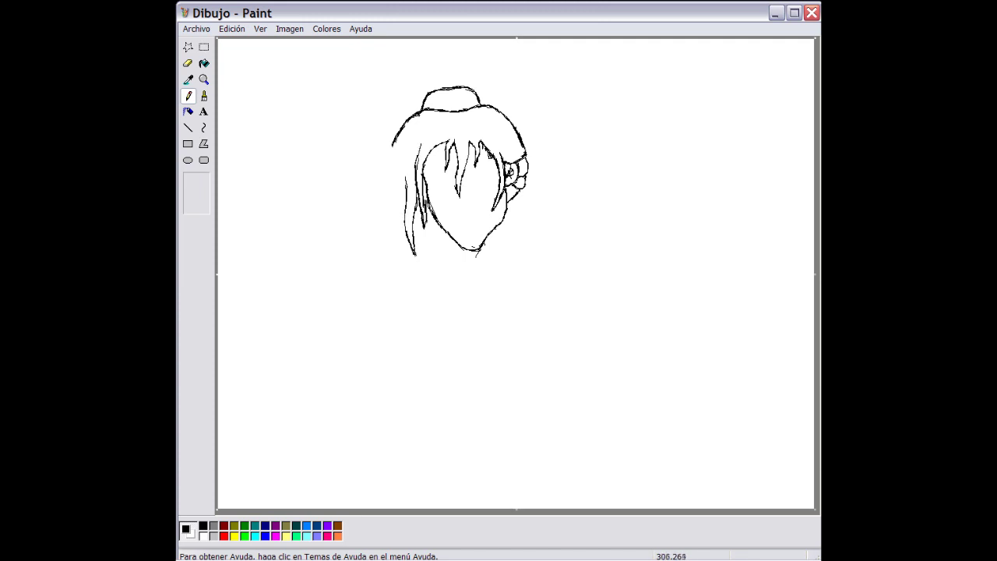
left_click_drag(414, 232, 404, 200)
mouse_move(397, 165)
left_mouse_down()
mouse_move(388, 199)
mouse_move(396, 140)
mouse_move(427, 126)
left_mouse_up()
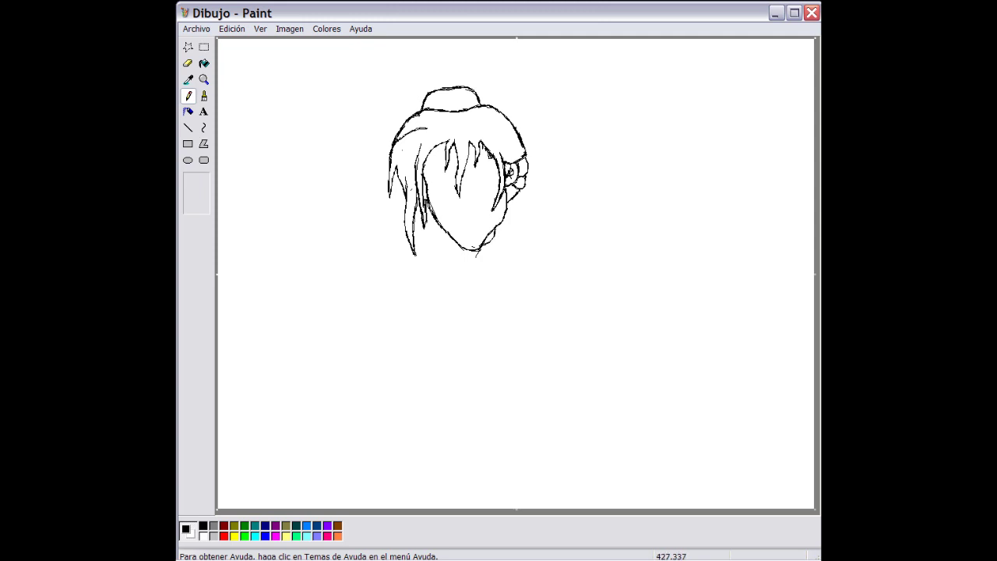
Draw the neck beneath the jaw and a pointed shirt collar around it.
mouse_move(495, 238)
left_mouse_down()
mouse_move(504, 256)
mouse_move(491, 299)
mouse_move(464, 289)
mouse_move(441, 302)
mouse_move(465, 250)
left_mouse_up()
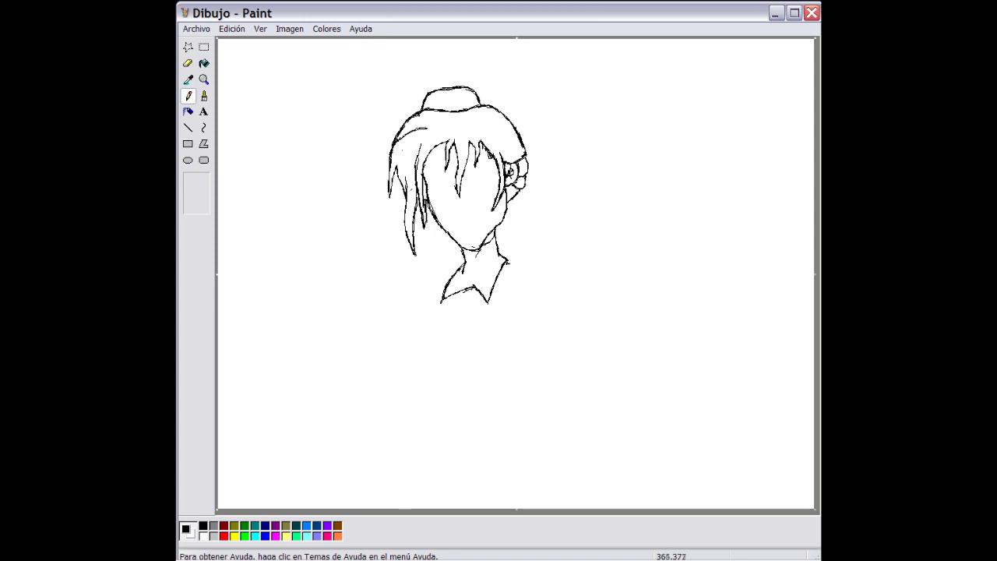
left_click_drag(447, 292, 443, 300)
Draw the right shoulder, the armhole edge and the first outlines of the raised sleeve.
mouse_move(507, 289)
left_mouse_down()
mouse_move(517, 245)
mouse_move(508, 298)
mouse_move(527, 233)
mouse_move(557, 237)
left_mouse_up()
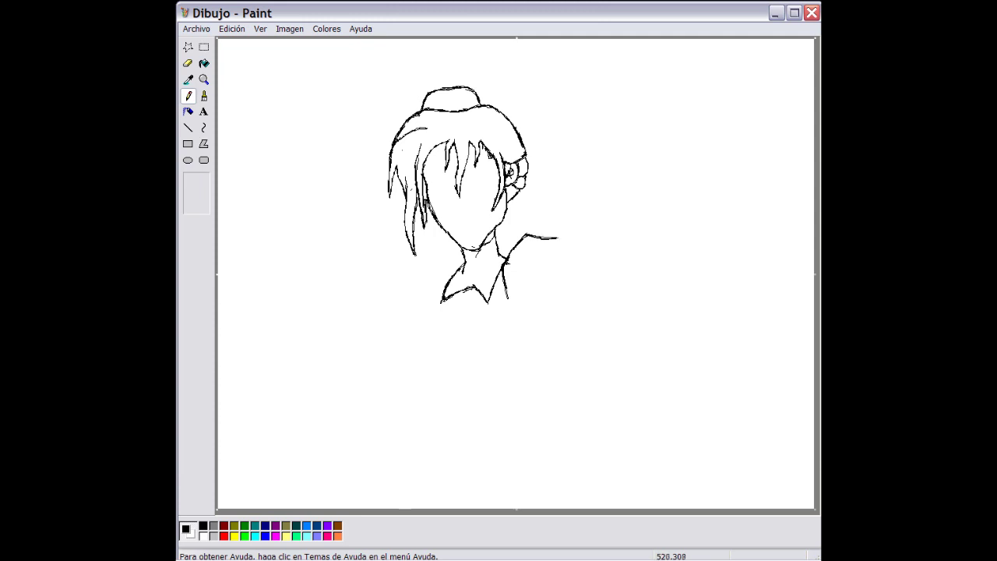
mouse_move(505, 277)
left_mouse_down()
mouse_move(531, 338)
mouse_move(515, 308)
mouse_move(559, 319)
mouse_move(586, 271)
left_mouse_up()
mouse_move(553, 239)
left_mouse_down()
mouse_move(541, 304)
mouse_move(586, 271)
mouse_move(621, 222)
left_mouse_up()
left_click_drag(555, 259, 569, 226)
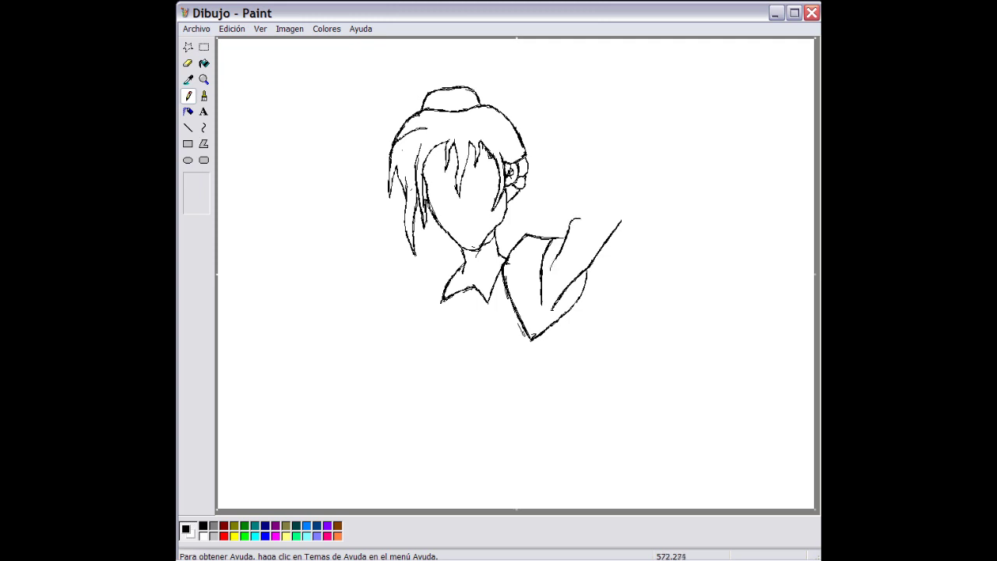
Undo the last inner sleeve strokes and erase the outer end of the right shoulder line.
key("ctrl+z")
key("ctrl+z")
left_click(187, 63)
left_click_drag(565, 237, 550, 237)
left_click(188, 96)
key("alt+Tab")
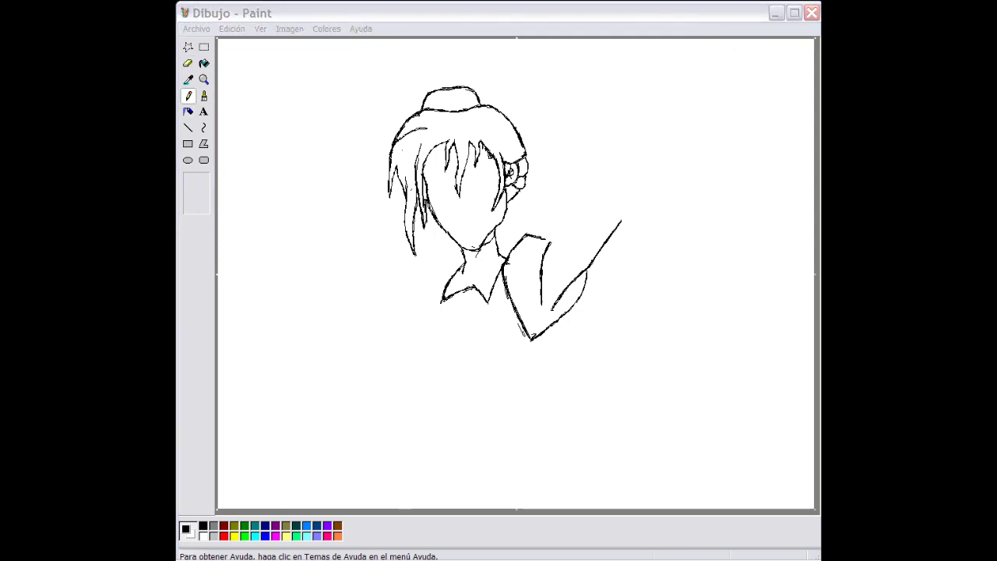
Redraw the right sleeve's upper edge and fold, add its rolled cuff, and draw the bent elbow coming out of it.
mouse_move(542, 237)
left_mouse_down()
mouse_move(573, 209)
mouse_move(592, 203)
mouse_move(608, 175)
mouse_move(599, 219)
mouse_move(619, 229)
mouse_move(633, 256)
mouse_move(644, 250)
mouse_move(658, 203)
mouse_move(619, 226)
left_mouse_up()
left_click(187, 64)
left_click(188, 96)
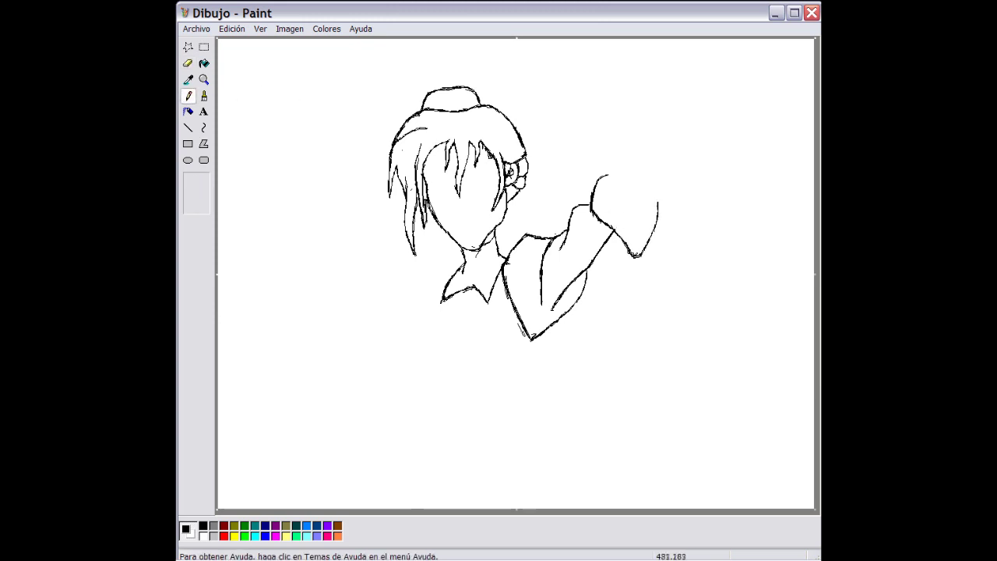
mouse_move(611, 182)
left_mouse_down()
mouse_move(629, 212)
mouse_move(648, 210)
mouse_move(675, 164)
mouse_move(639, 126)
mouse_move(603, 122)
left_mouse_up()
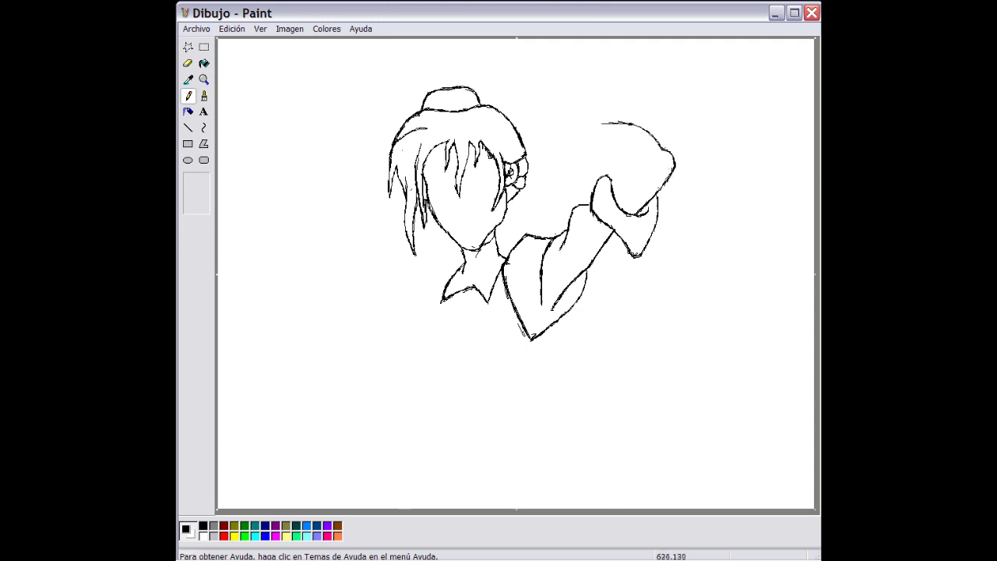
mouse_move(659, 150)
left_mouse_down()
mouse_move(605, 118)
mouse_move(618, 116)
mouse_move(625, 125)
mouse_move(562, 95)
left_mouse_up()
key("ctrl+z")
left_click(188, 63)
left_click(189, 96)
left_click(188, 63)
left_click(189, 96)
mouse_move(612, 179)
left_mouse_down()
mouse_move(620, 182)
mouse_move(552, 121)
left_mouse_up()
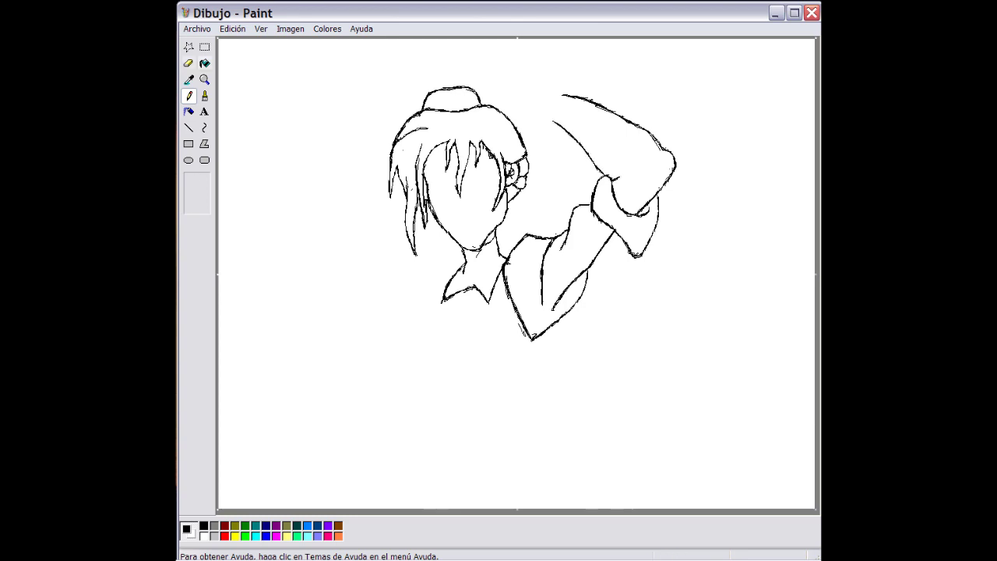
left_click(188, 63)
left_click_drag(658, 141, 563, 95)
left_click_drag(606, 173, 552, 121)
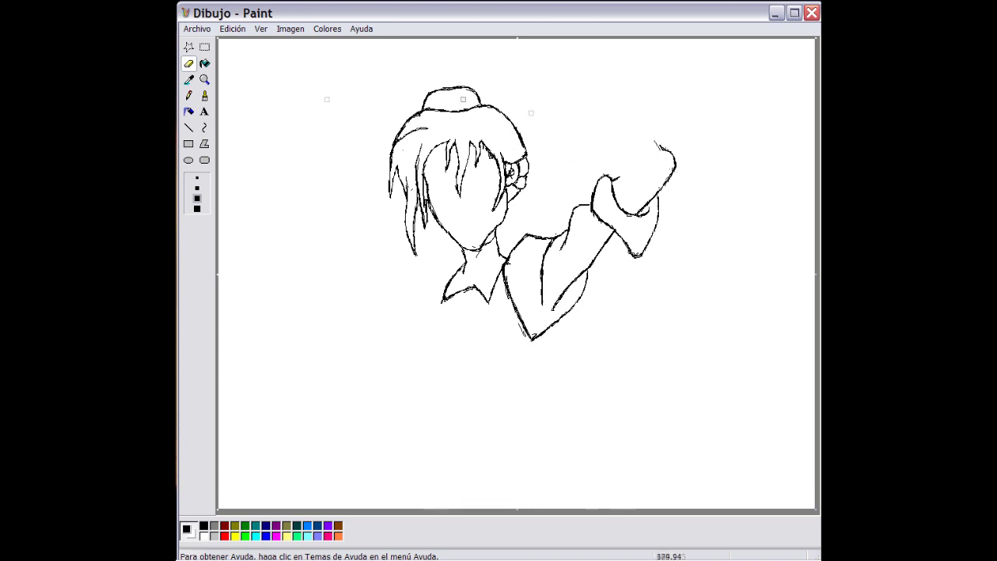
Draw the right forearm from the elbow back toward the head, ending in a glove edge and a hand behind the hair.
left_click(188, 95)
left_click_drag(610, 178, 550, 145)
mouse_move(660, 149)
left_mouse_down()
mouse_move(615, 123)
mouse_move(565, 121)
mouse_move(567, 111)
mouse_move(514, 115)
left_mouse_up()
mouse_move(554, 154)
left_mouse_down()
mouse_move(528, 146)
mouse_move(522, 123)
left_mouse_up()
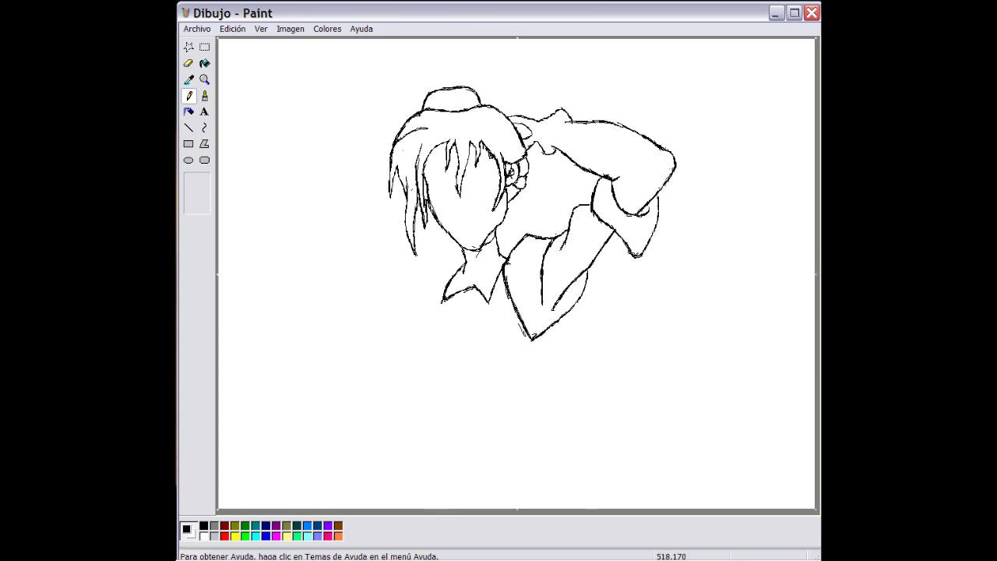
mouse_move(546, 133)
left_mouse_down()
mouse_move(549, 148)
mouse_move(547, 120)
mouse_move(566, 118)
left_mouse_up()
Draw both sides of the torso down to the waist with the left shoulder, and add a knotted necktie below the collar.
mouse_move(533, 339)
left_mouse_down()
mouse_move(506, 417)
mouse_move(525, 464)
left_mouse_up()
mouse_move(438, 467)
left_mouse_down()
mouse_move(432, 411)
mouse_move(407, 370)
mouse_move(442, 441)
left_mouse_up()
mouse_move(413, 383)
left_mouse_down()
mouse_move(390, 323)
mouse_move(418, 282)
left_mouse_up()
mouse_move(458, 260)
left_mouse_down()
mouse_move(487, 296)
mouse_move(463, 300)
mouse_move(472, 312)
mouse_move(459, 308)
mouse_move(451, 321)
mouse_move(466, 379)
left_mouse_up()
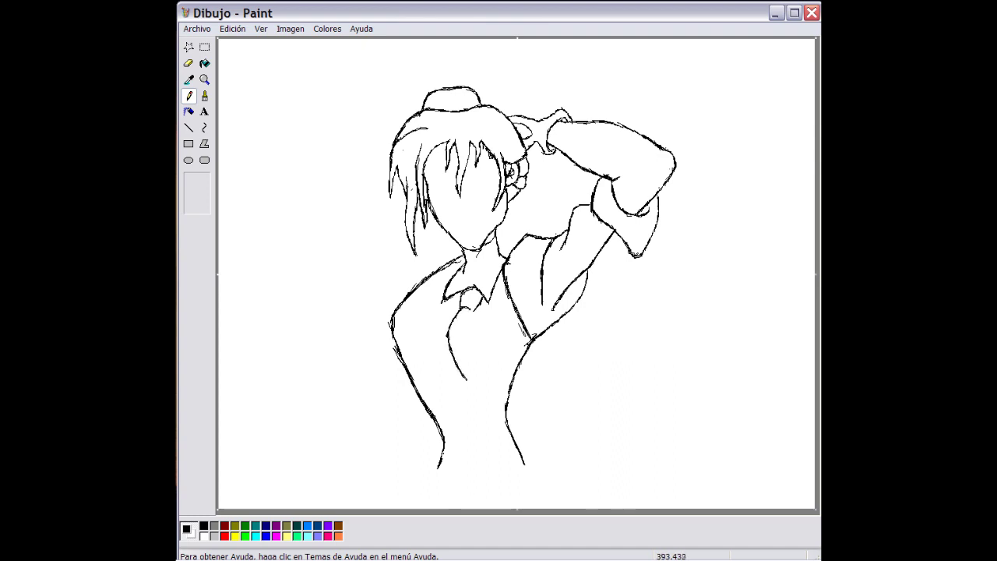
mouse_move(472, 311)
left_mouse_down()
mouse_move(483, 345)
mouse_move(466, 382)
mouse_move(466, 317)
left_mouse_up()
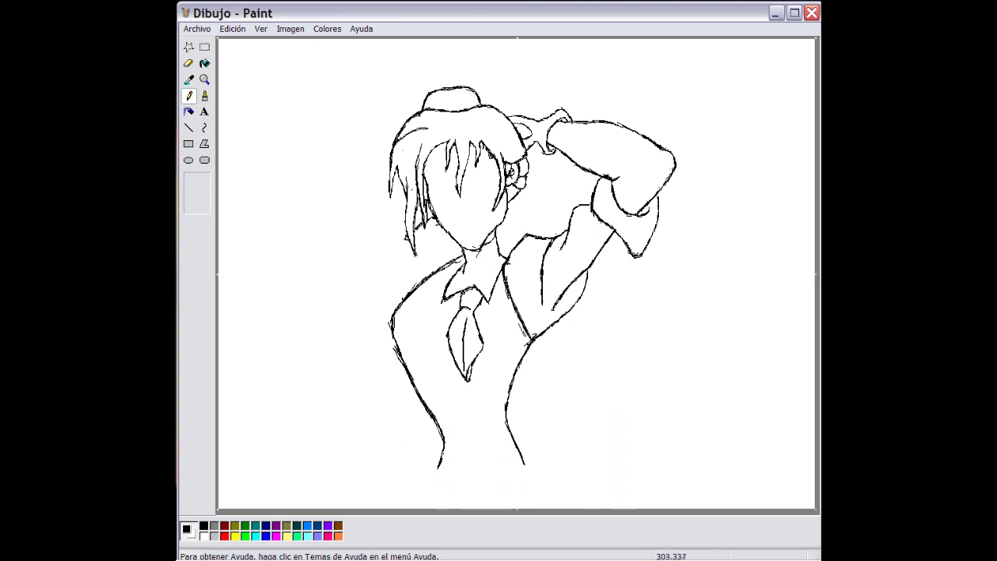
Draw the left raised sleeve beside the hair strands, with fabric folds and a rolled cuff at its end.
left_click_drag(412, 259, 414, 290)
left_click_drag(402, 237, 377, 221)
mouse_move(411, 277)
left_mouse_down()
mouse_move(371, 248)
mouse_move(361, 257)
mouse_move(344, 236)
left_mouse_up()
mouse_move(344, 236)
left_mouse_down()
mouse_move(384, 256)
mouse_move(375, 208)
mouse_move(366, 207)
left_mouse_up()
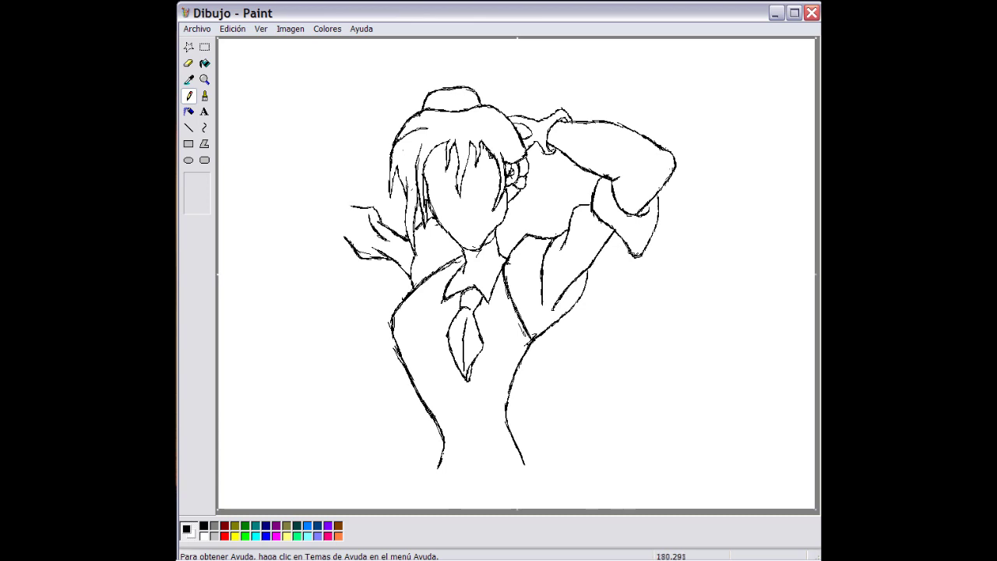
left_click_drag(345, 242, 351, 207)
mouse_move(351, 245)
left_mouse_down()
mouse_move(335, 252)
mouse_move(318, 212)
mouse_move(327, 196)
mouse_move(350, 190)
mouse_move(361, 205)
mouse_move(345, 242)
left_mouse_up()
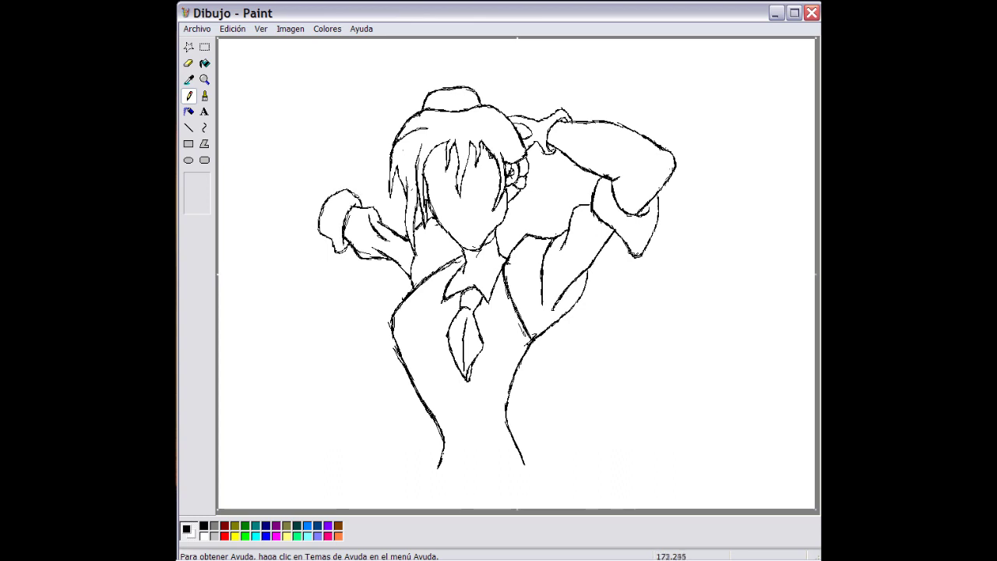
Draw the left elbow and forearm reaching back behind the head, and add a fold line near the left shoulder.
left_click_drag(315, 196, 389, 165)
mouse_move(318, 229)
left_mouse_down()
mouse_move(282, 198)
mouse_move(331, 157)
mouse_move(382, 151)
left_mouse_up()
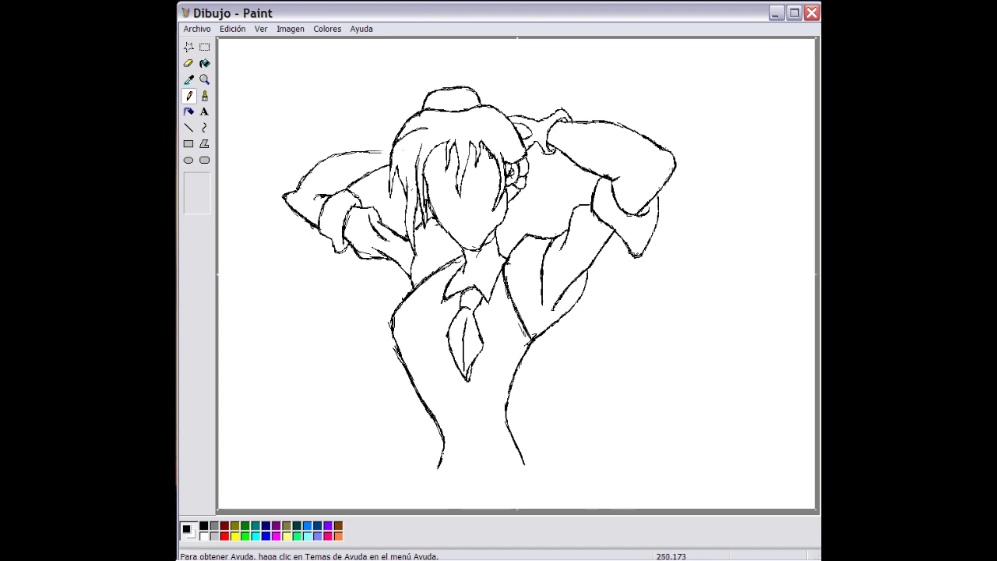
mouse_move(296, 187)
left_mouse_down()
mouse_move(333, 157)
mouse_move(386, 150)
left_mouse_up()
left_click_drag(423, 243, 435, 260)
Add strand lines inside the hair bun and across the top of the hair.
mouse_move(437, 101)
left_mouse_down()
mouse_move(464, 88)
mouse_move(458, 100)
left_mouse_up()
left_click_drag(450, 104, 467, 98)
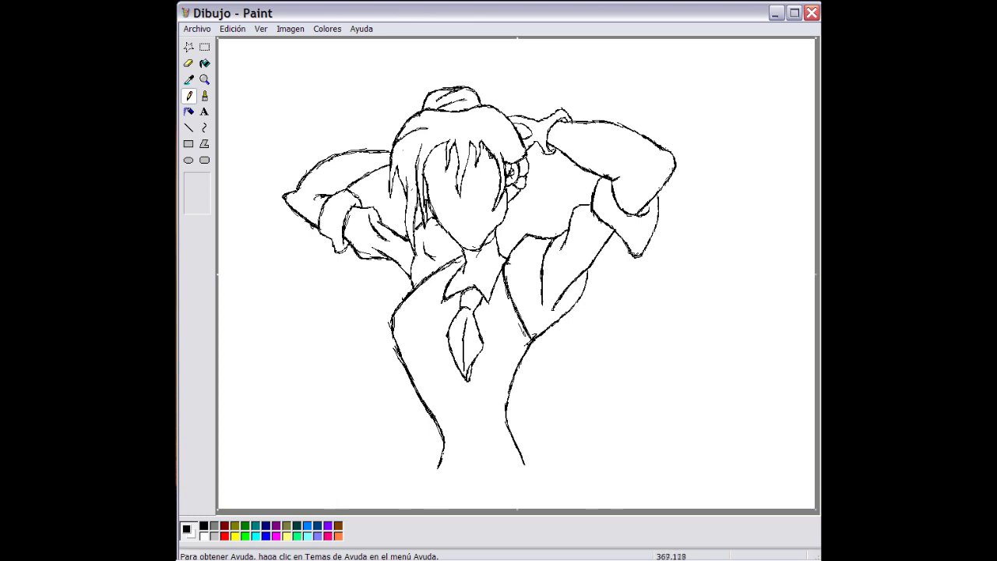
mouse_move(416, 138)
left_mouse_down()
mouse_move(405, 153)
mouse_move(431, 119)
mouse_move(415, 164)
left_mouse_up()
mouse_move(455, 118)
left_mouse_down()
mouse_move(457, 131)
mouse_move(466, 115)
mouse_move(494, 127)
mouse_move(475, 132)
left_mouse_up()
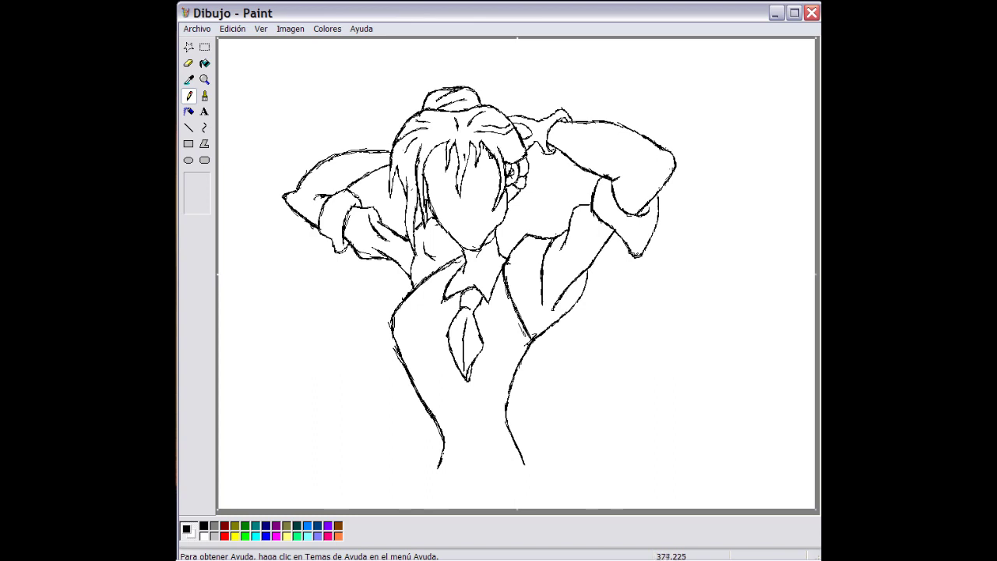
Draw the left eye with a black pupil and white highlight, and add a thick eyebrow above it.
left_click(204, 80)
left_click(467, 190)
mouse_move(377, 209)
left_mouse_down()
mouse_move(391, 246)
mouse_move(436, 251)
mouse_move(451, 234)
mouse_move(397, 191)
mouse_move(381, 193)
mouse_move(375, 209)
left_mouse_up()
mouse_move(433, 228)
left_mouse_down()
mouse_move(403, 228)
mouse_move(405, 203)
mouse_move(430, 211)
mouse_move(433, 226)
mouse_move(371, 200)
mouse_move(368, 209)
mouse_move(407, 191)
left_mouse_up()
left_click(203, 536)
left_click(203, 525)
mouse_move(343, 190)
left_mouse_down()
mouse_move(377, 160)
mouse_move(426, 169)
mouse_move(357, 172)
mouse_move(401, 160)
mouse_move(426, 182)
mouse_move(451, 164)
left_mouse_up()
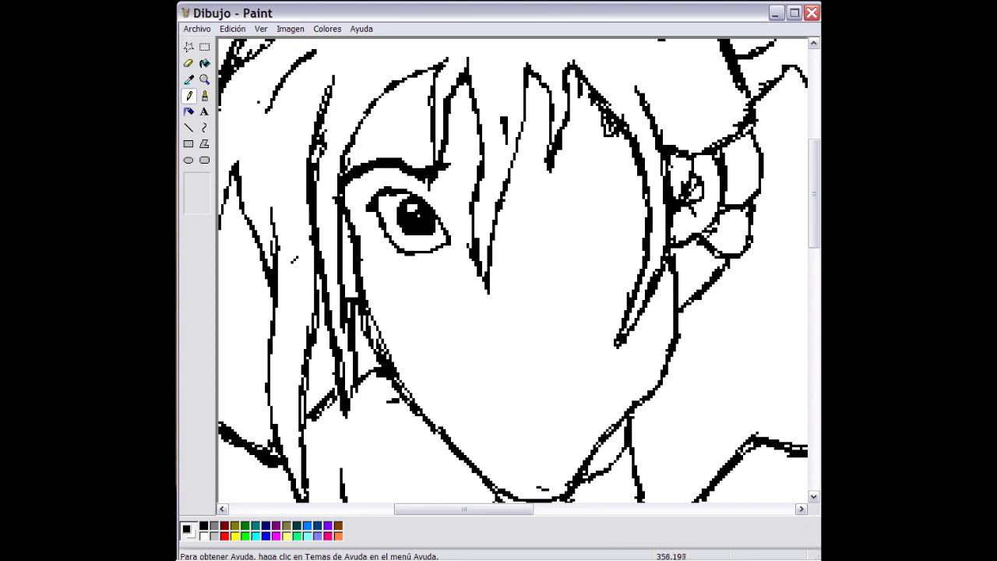
Draw the right eye with a black pupil and white highlight, and add a curved eyebrow above it.
mouse_move(545, 234)
left_mouse_down()
mouse_move(550, 211)
mouse_move(592, 186)
mouse_move(623, 206)
mouse_move(610, 227)
mouse_move(545, 238)
mouse_move(589, 237)
mouse_move(578, 204)
mouse_move(594, 202)
left_mouse_up()
left_click(204, 536)
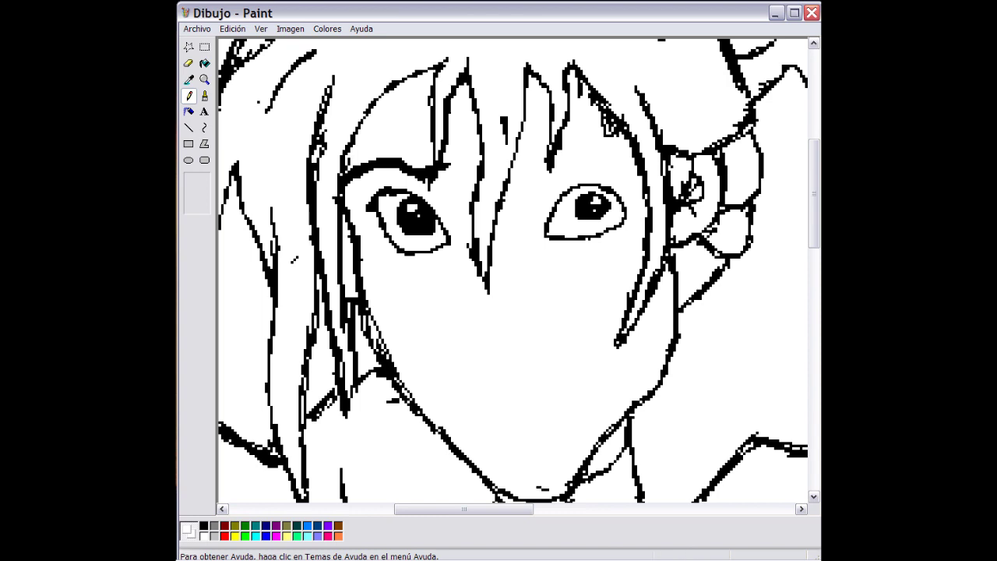
left_click(204, 526)
mouse_move(529, 176)
left_mouse_down()
mouse_move(545, 185)
mouse_move(589, 159)
mouse_move(631, 165)
mouse_move(576, 159)
mouse_move(595, 161)
left_mouse_up()
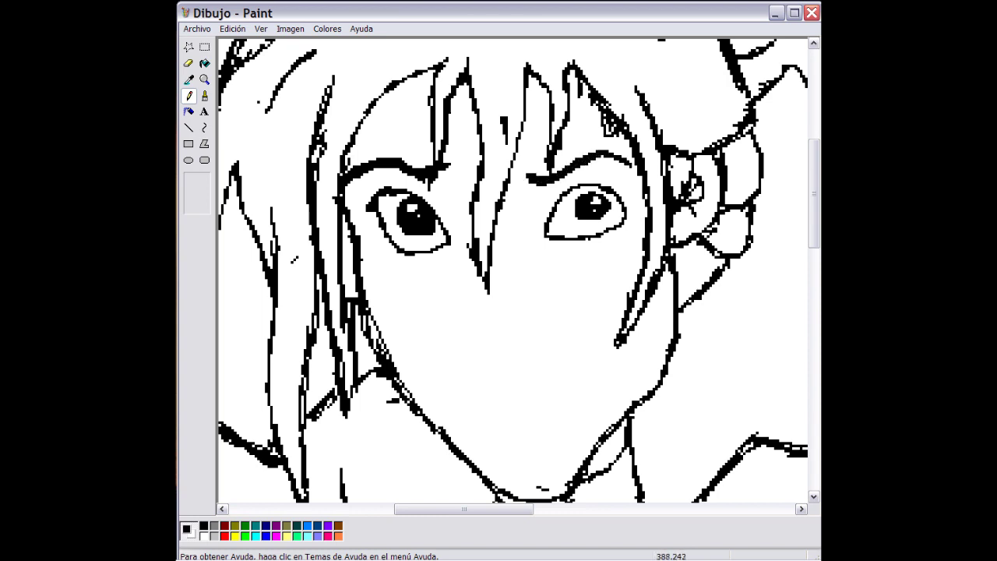
Draw the nose and the slightly open mouth on the face, undoing a faulty mouth stroke.
mouse_move(494, 331)
left_mouse_down()
mouse_move(507, 349)
mouse_move(485, 327)
mouse_move(525, 337)
mouse_move(531, 327)
mouse_move(518, 325)
left_mouse_up()
mouse_move(480, 402)
left_mouse_down()
mouse_move(522, 363)
mouse_move(566, 381)
mouse_move(537, 414)
mouse_move(481, 402)
mouse_move(517, 426)
mouse_move(570, 396)
mouse_move(534, 371)
mouse_move(495, 369)
mouse_move(477, 412)
mouse_move(545, 376)
mouse_move(472, 399)
mouse_move(492, 366)
mouse_move(542, 369)
mouse_move(569, 394)
mouse_move(550, 416)
mouse_move(482, 427)
mouse_move(552, 406)
left_mouse_up()
key("ctrl+z")
key("ctrl+Page_Up")
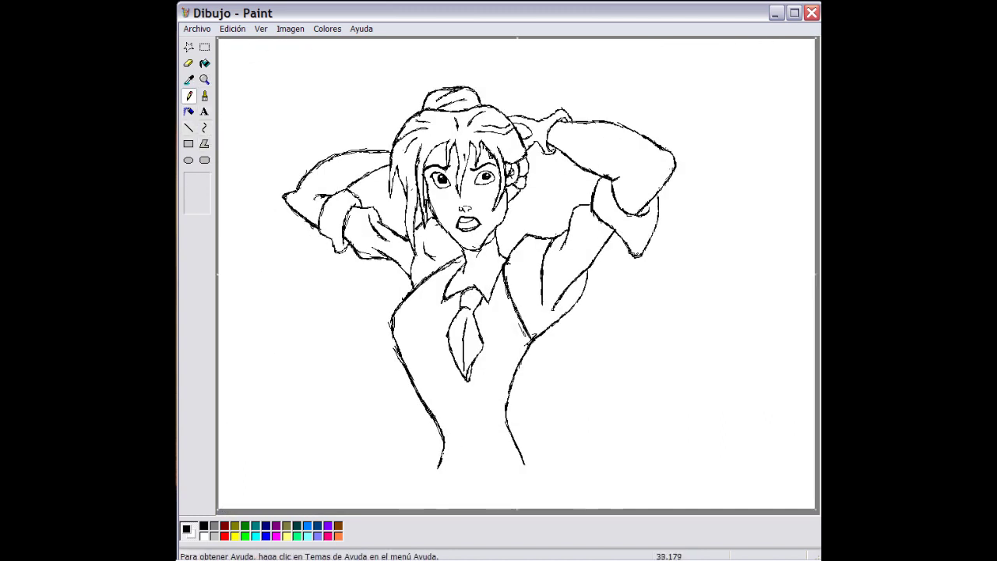
Select the whole figure and move it toward the upper-left corner of the canvas.
left_click(204, 47)
mouse_move(457, 122)
left_mouse_down()
mouse_move(250, 46)
mouse_move(681, 438)
mouse_move(716, 485)
left_mouse_up()
left_click_drag(638, 433, 579, 389)
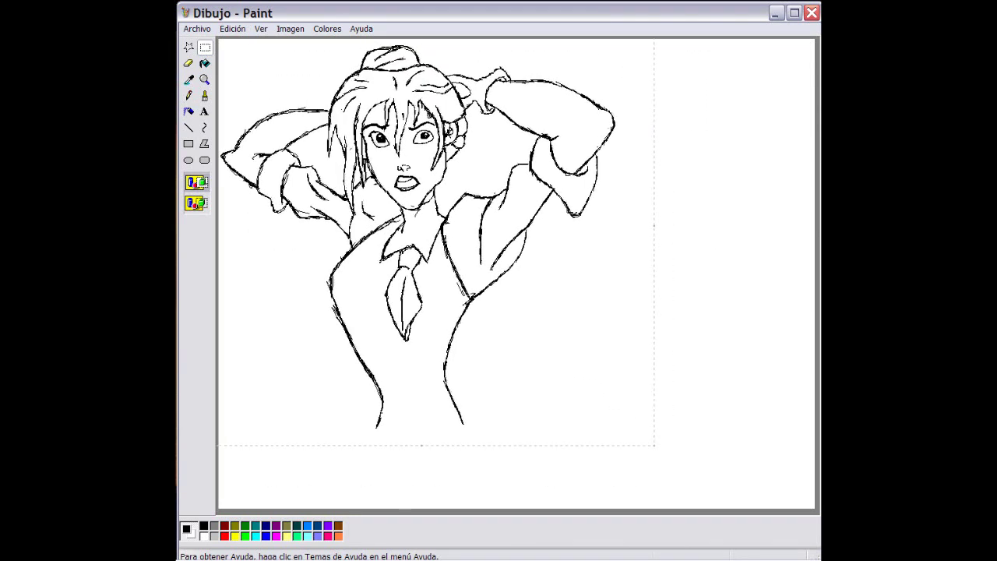
left_click(204, 79)
left_click(430, 143)
mouse_move(455, 241)
left_mouse_down()
mouse_move(504, 207)
mouse_move(537, 229)
mouse_move(493, 208)
mouse_move(538, 239)
left_mouse_up()
key("ctrl+Page_Up")
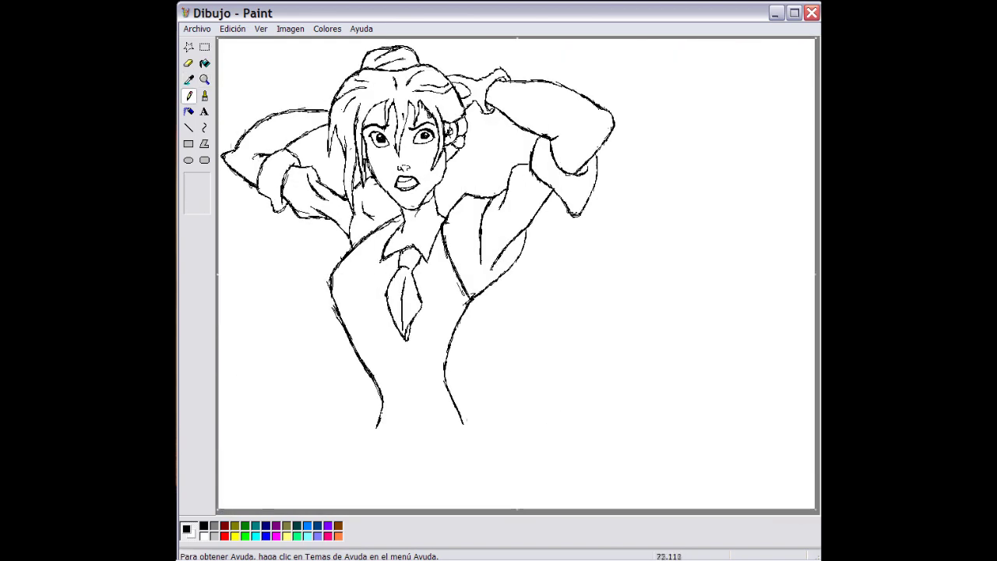
left_click(204, 79)
left_click(456, 140)
mouse_move(382, 267)
left_mouse_down()
mouse_move(370, 238)
mouse_move(406, 252)
mouse_move(371, 264)
left_mouse_up()
left_click(204, 79)
left_click(398, 247)
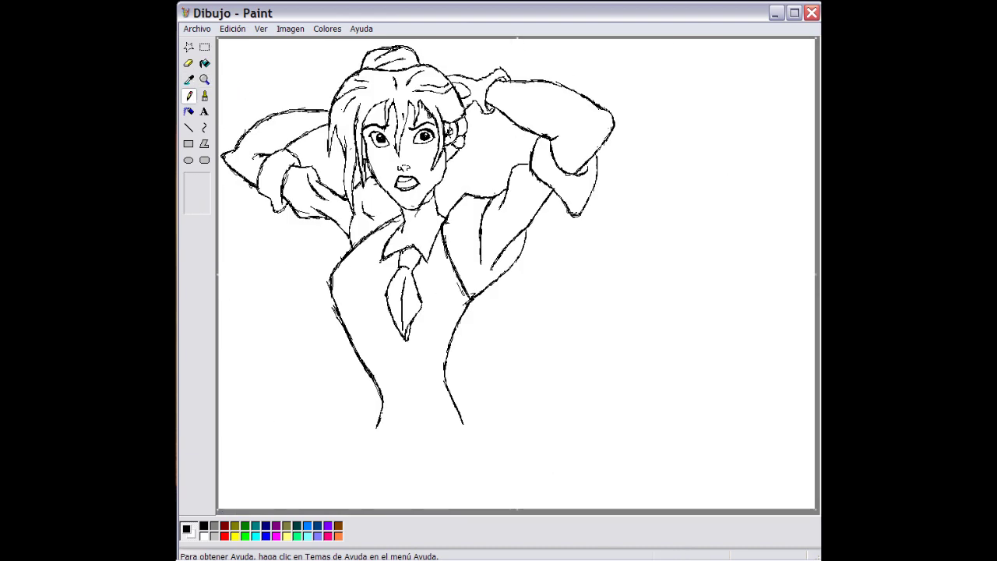